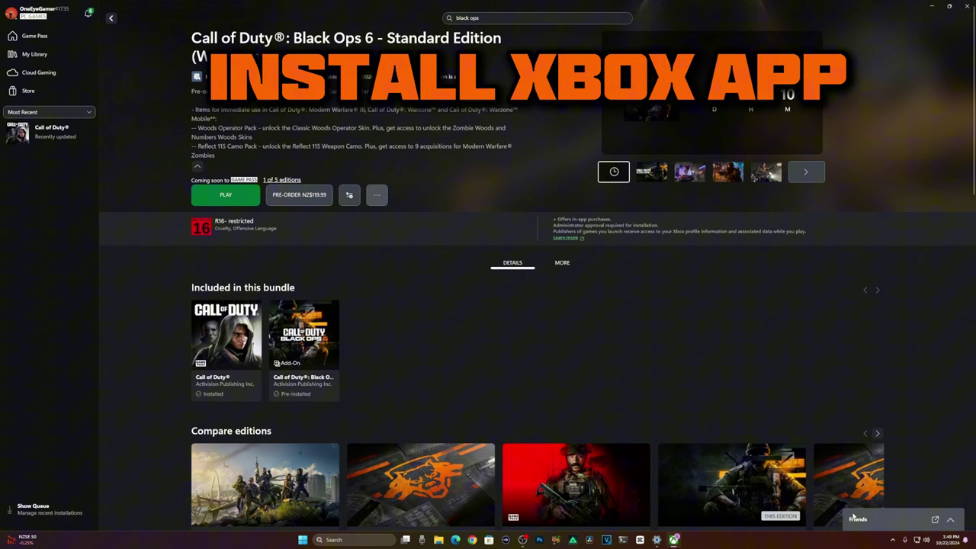
pyautogui.rightClick(926, 540)
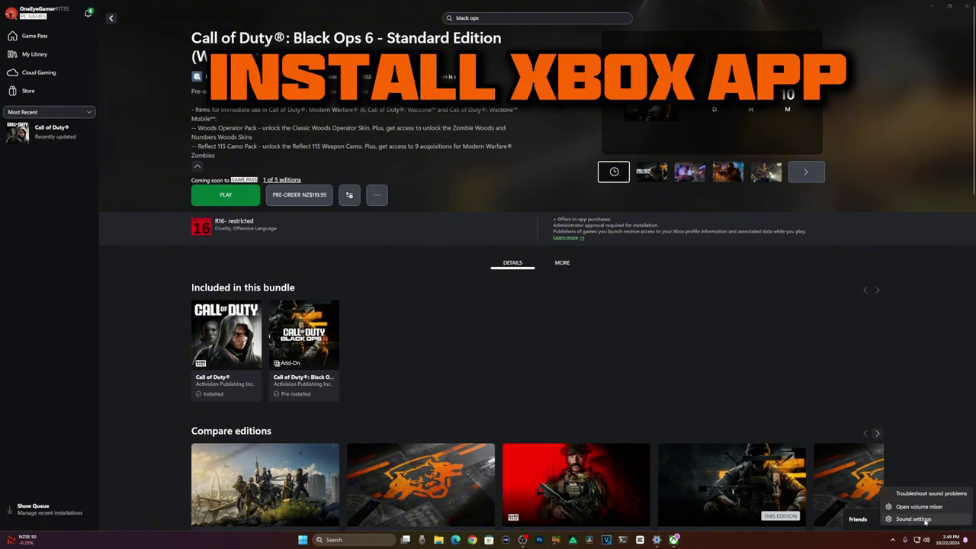
pyautogui.click(915, 519)
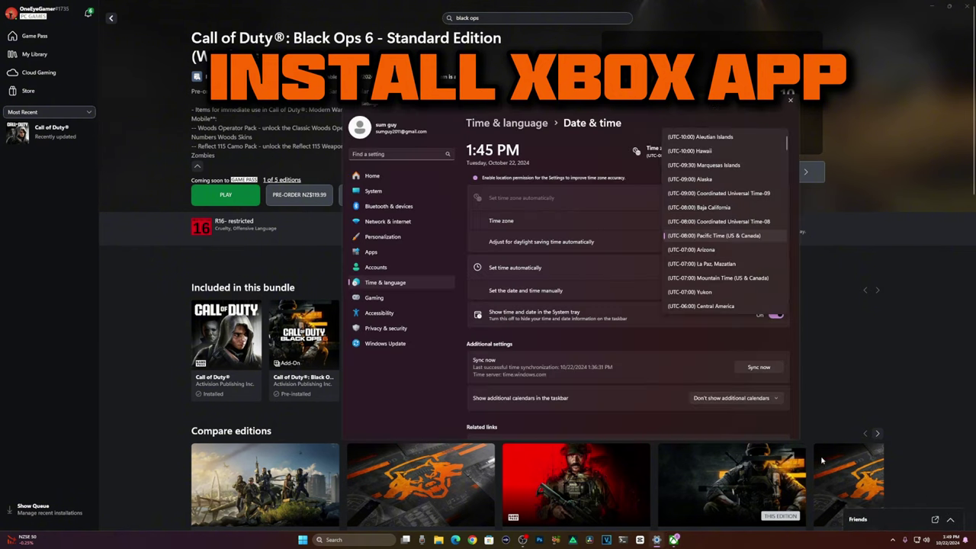
pyautogui.click(790, 100)
pyautogui.rightClick(925, 540)
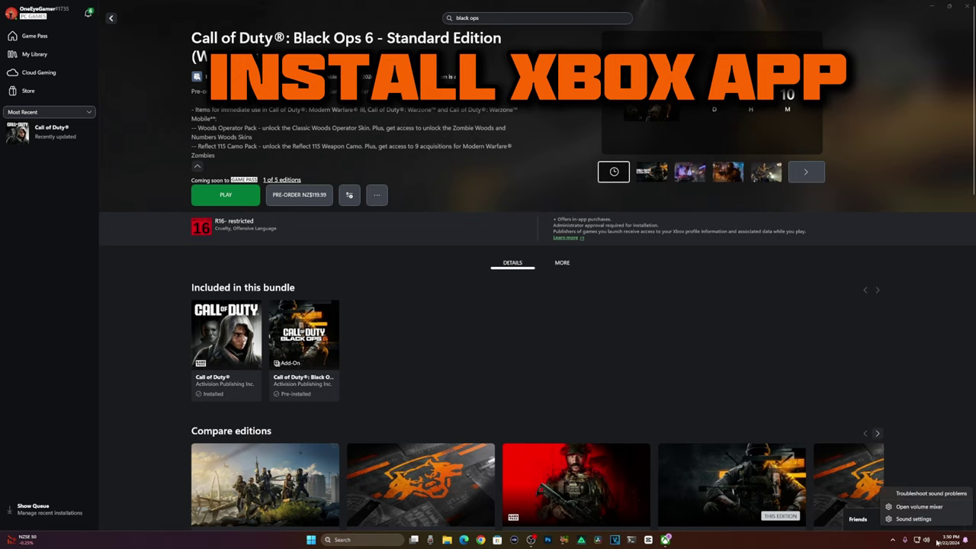
# Open the Windows region settings from the date and time settings and set the country or region to New Zealand
pyautogui.rightClick(950, 541)
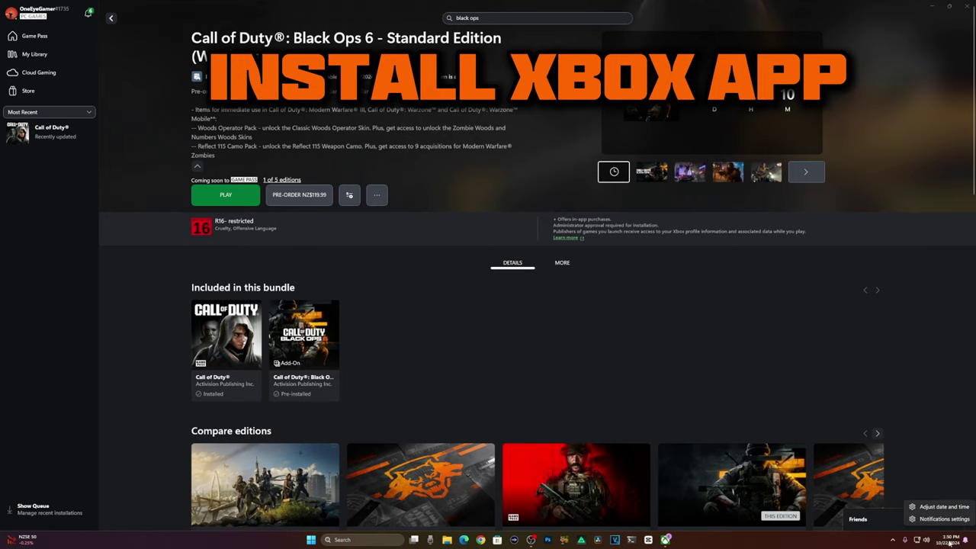
pyautogui.click(934, 508)
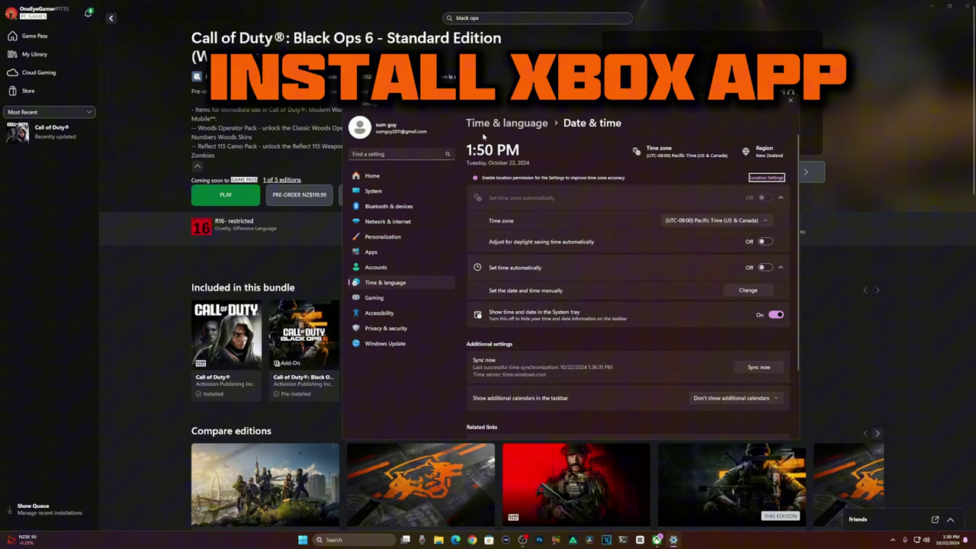
pyautogui.click(765, 152)
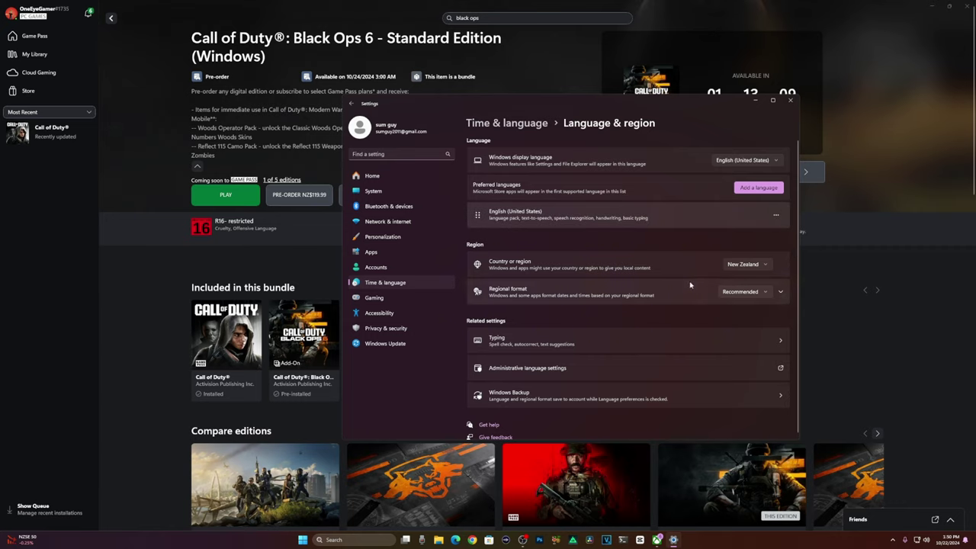
pyautogui.click(765, 266)
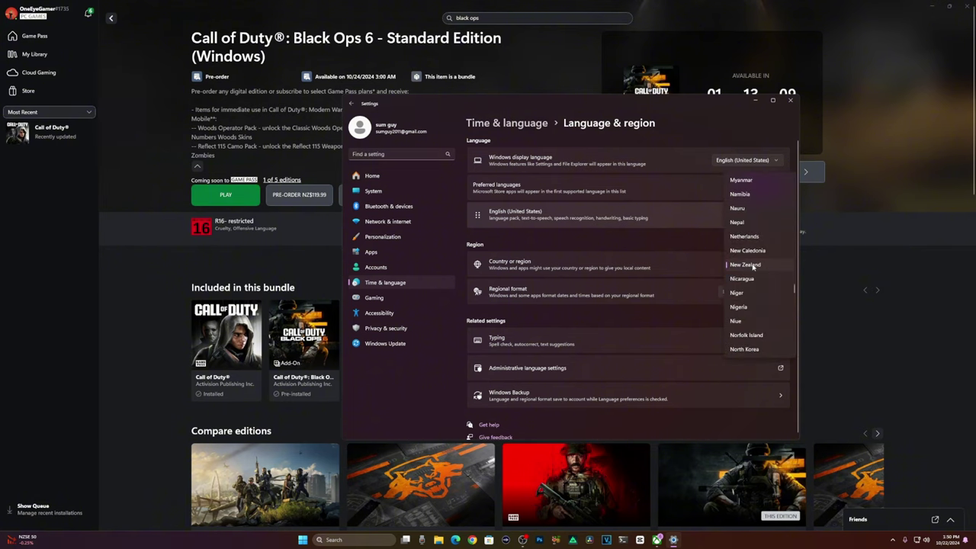
pyautogui.click(737, 266)
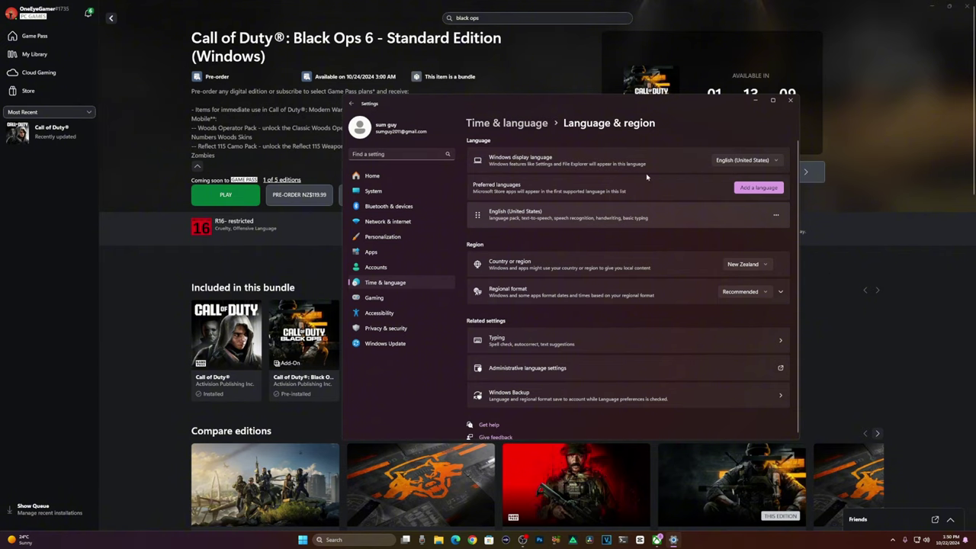
pyautogui.click(744, 264)
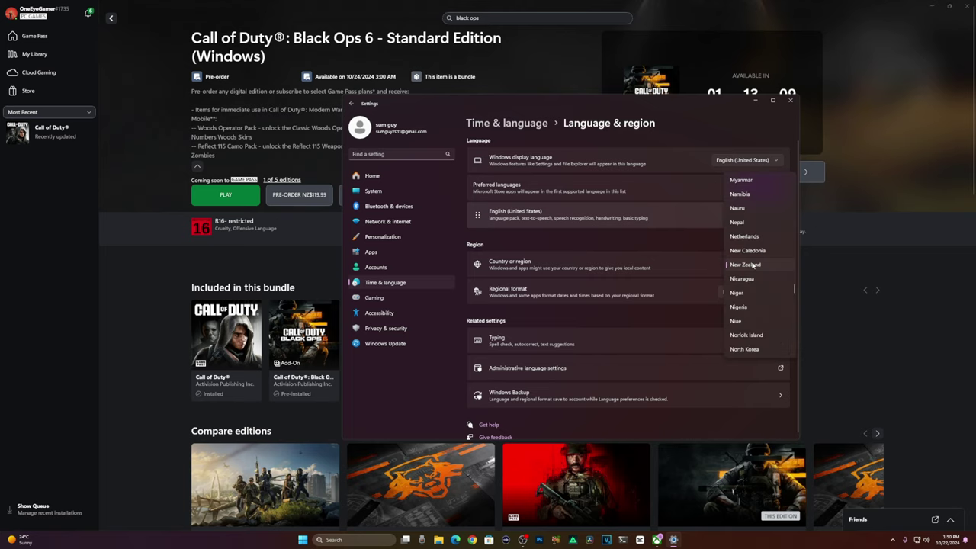
pyautogui.click(756, 270)
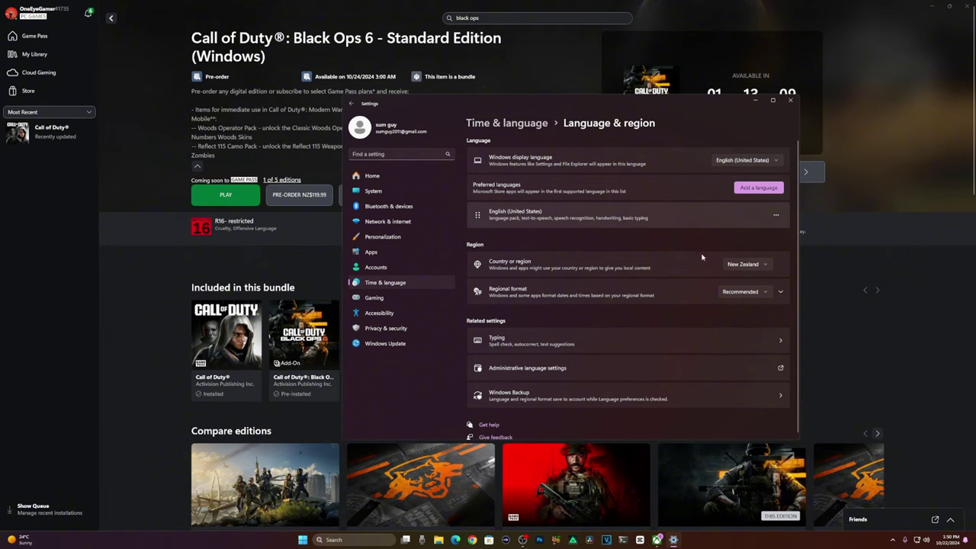
pyautogui.click(756, 100)
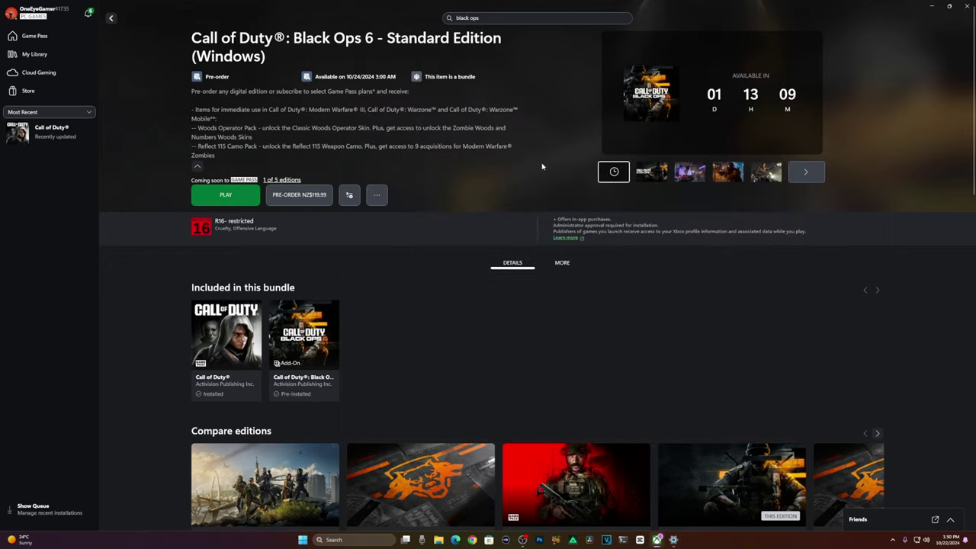
# Switch to Chrome, check the country or region in the Microsoft account's profile info, and open the billing and shipping addresses
pyautogui.click(472, 540)
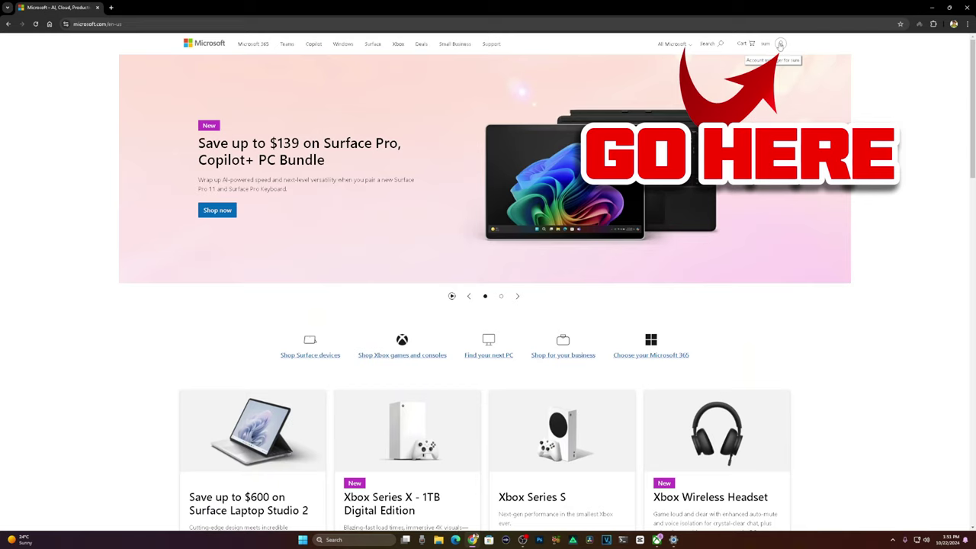
pyautogui.click(780, 44)
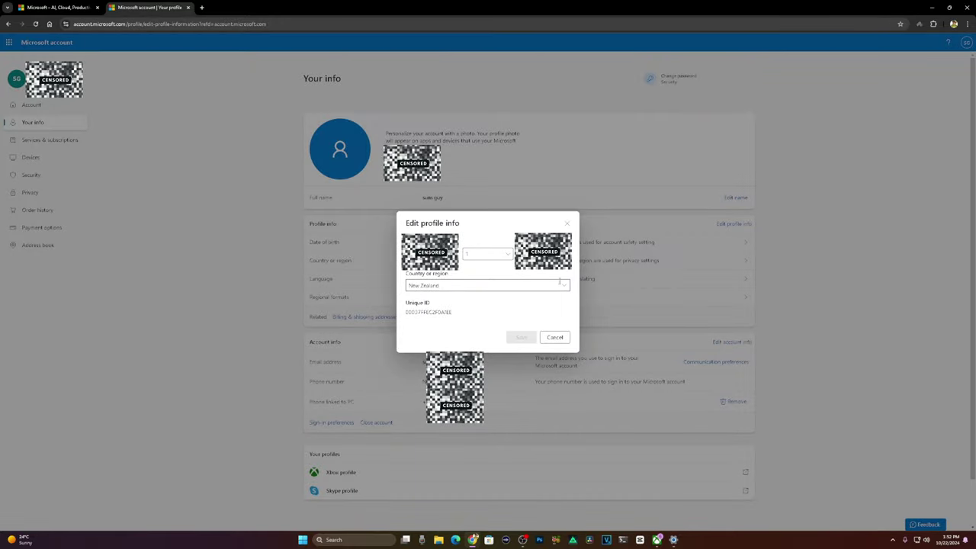
pyautogui.click(563, 285)
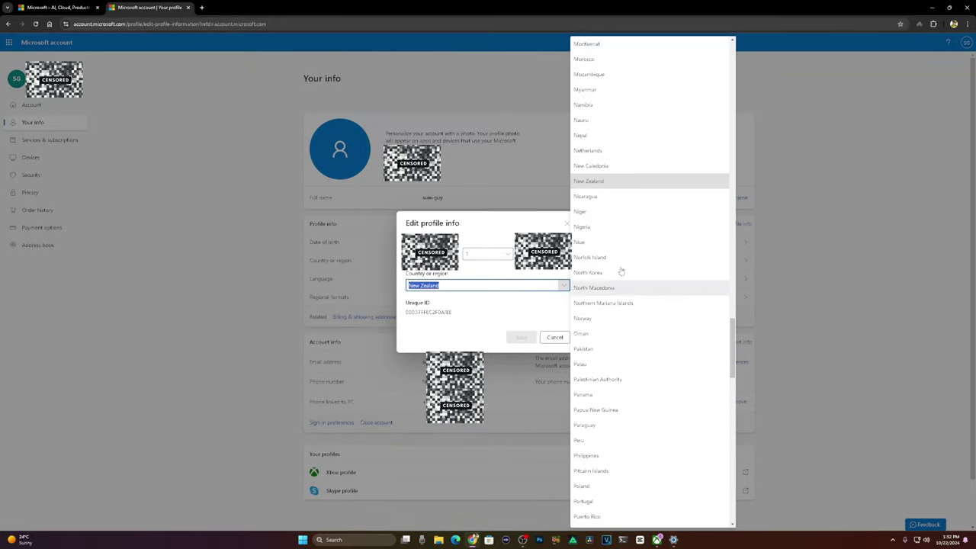
pyautogui.click(556, 339)
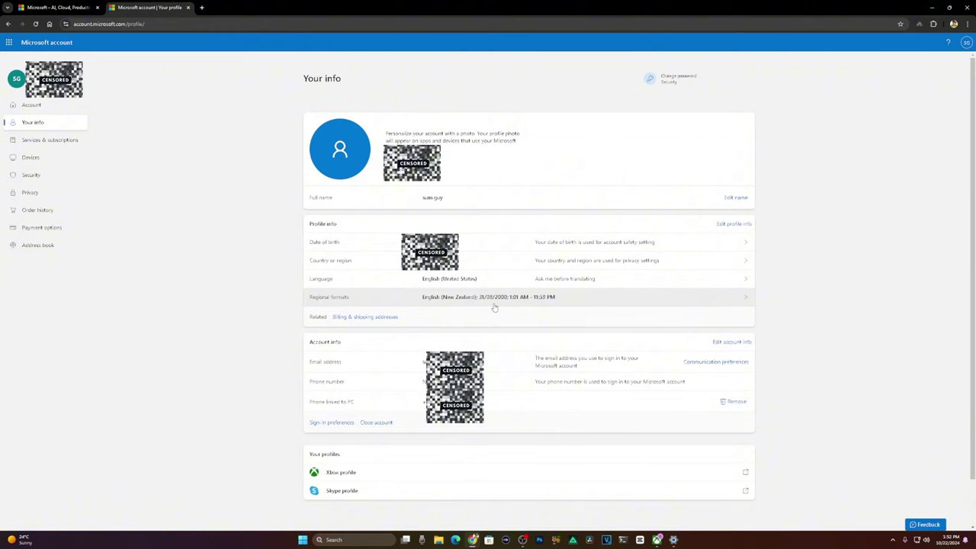
pyautogui.click(354, 319)
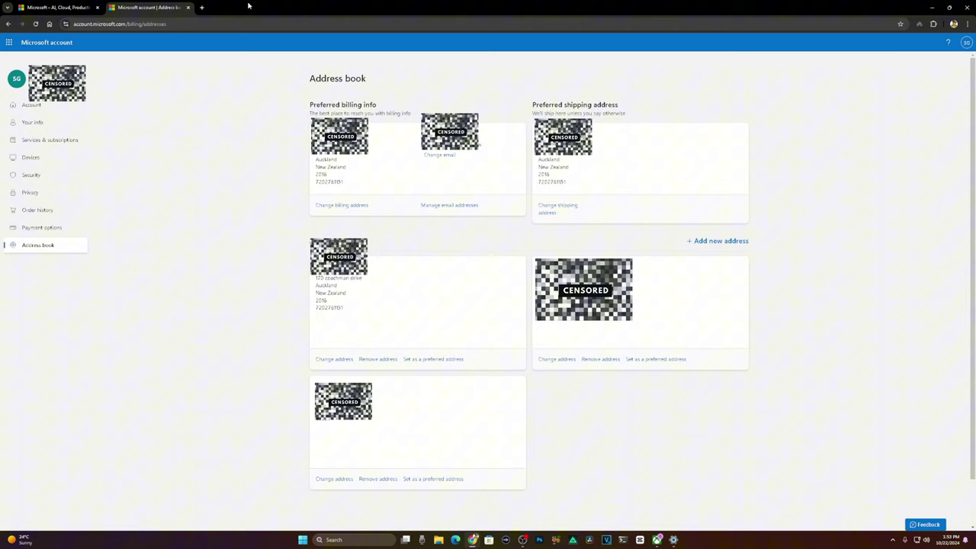
# Search for "activision login" in a new browser window and open Activision's login page
pyautogui.hotkey('ctrl', 'n')
pyautogui.write('activis')
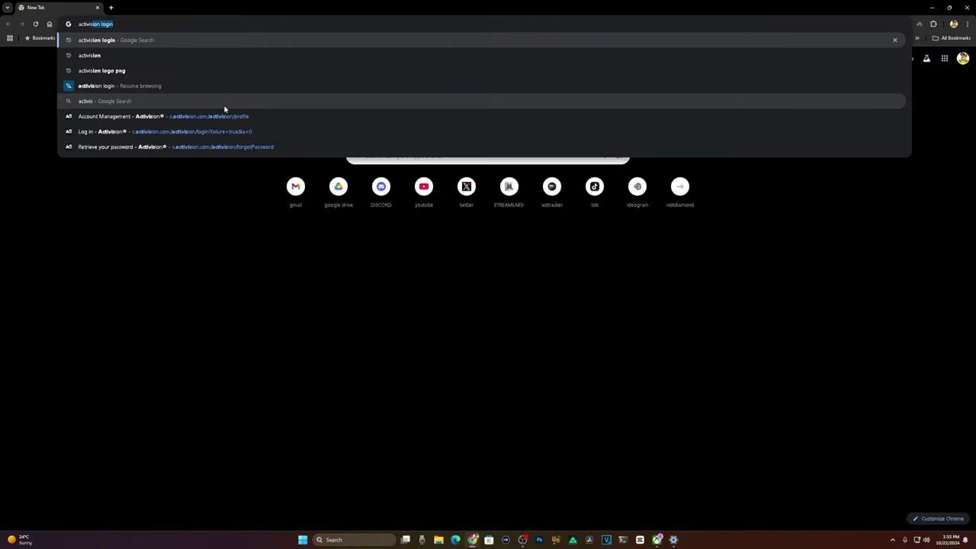
pyautogui.write('ion')
pyautogui.press('Return')
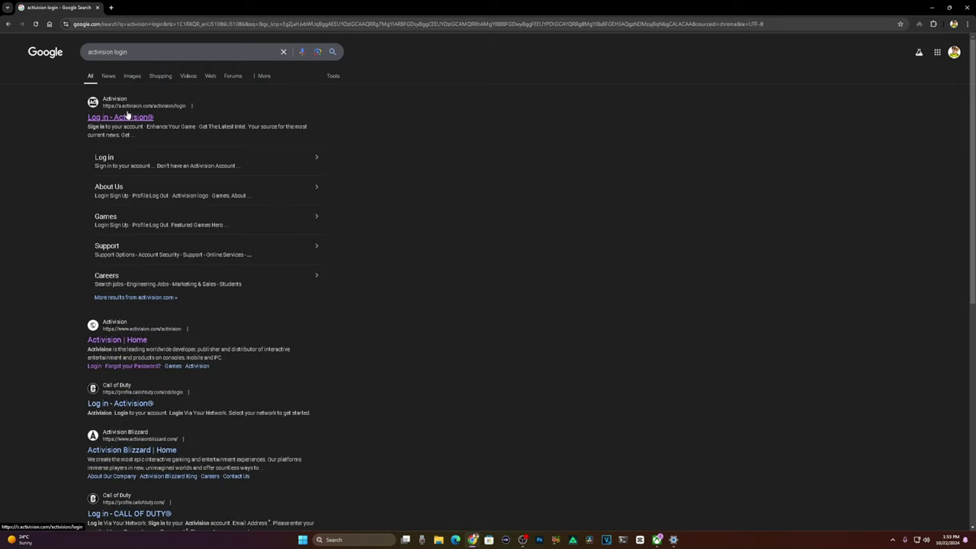
pyautogui.click(128, 118)
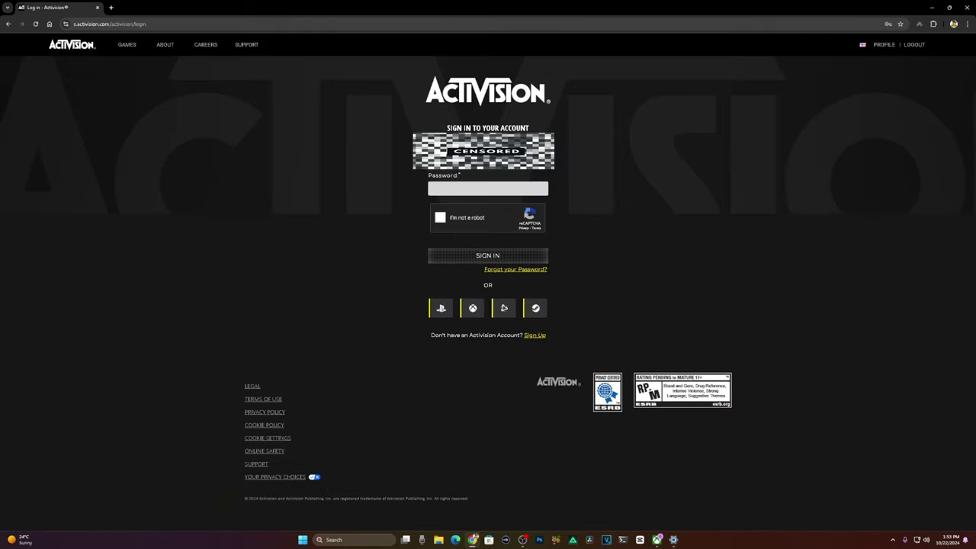
# Sign in to the Activision account by filling the saved password with the Windows PIN and completing the robot check
pyautogui.click(455, 190)
pyautogui.click(450, 215)
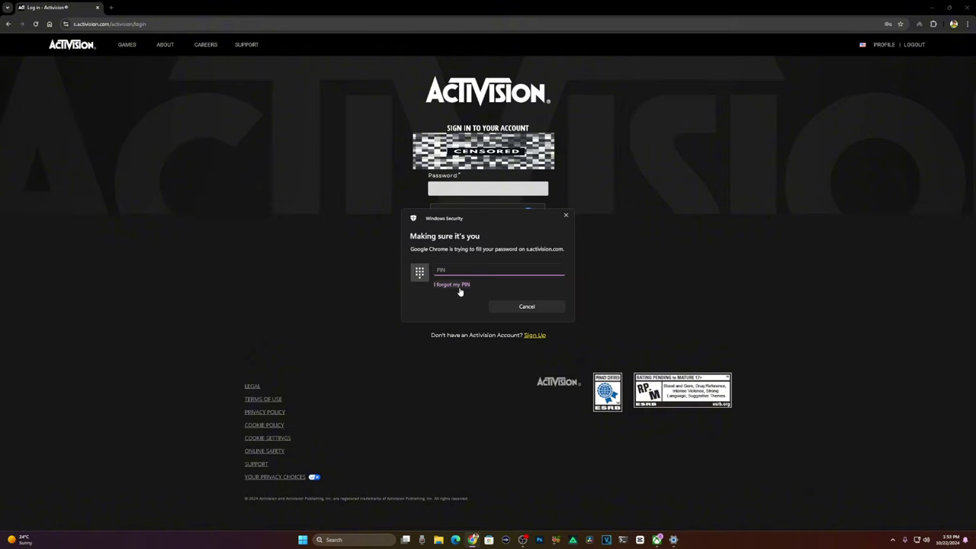
pyautogui.write('••••')
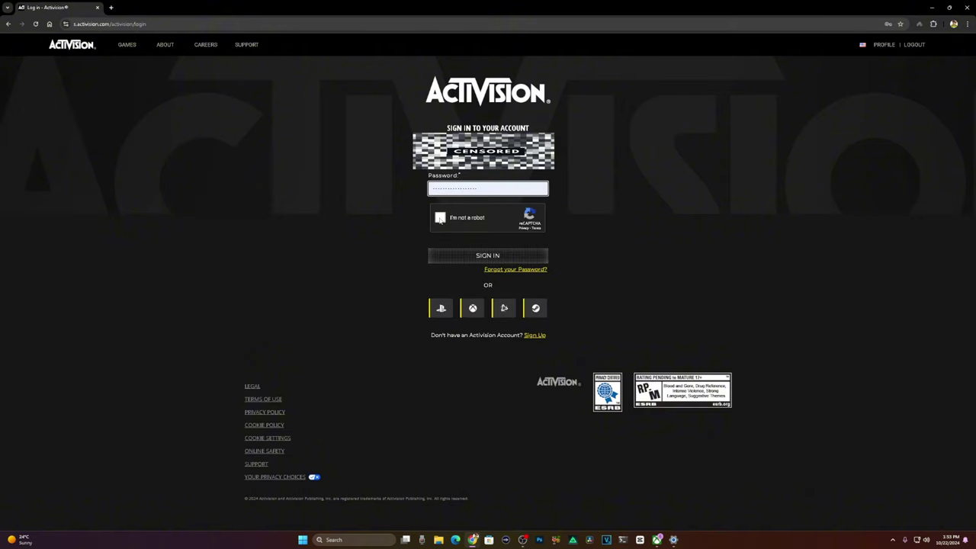
pyautogui.click(440, 218)
pyautogui.click(491, 259)
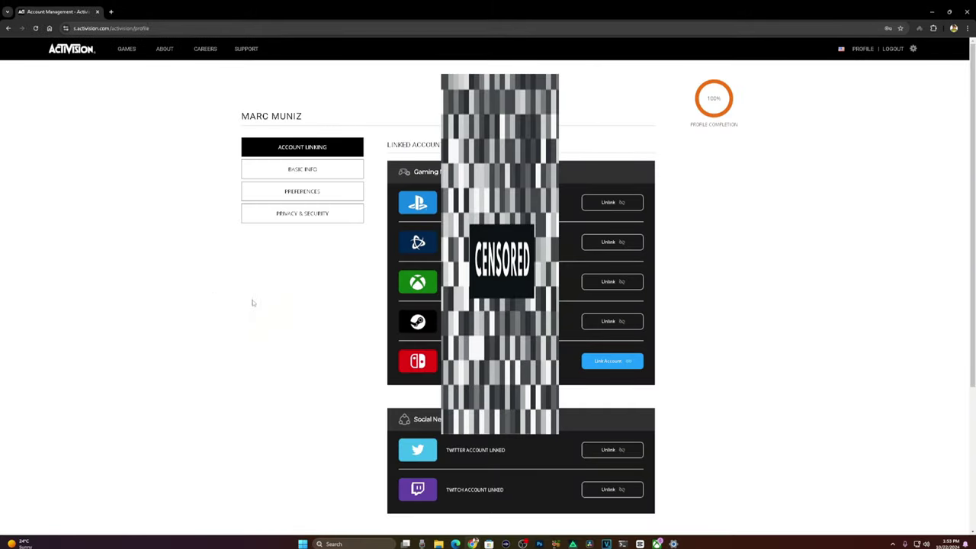
# Review the linked accounts and the editable address location in the Activision account's basic info, and close the browser window
pyautogui.scroll(-3, 241, 294)
pyautogui.scroll(3, 243, 289)
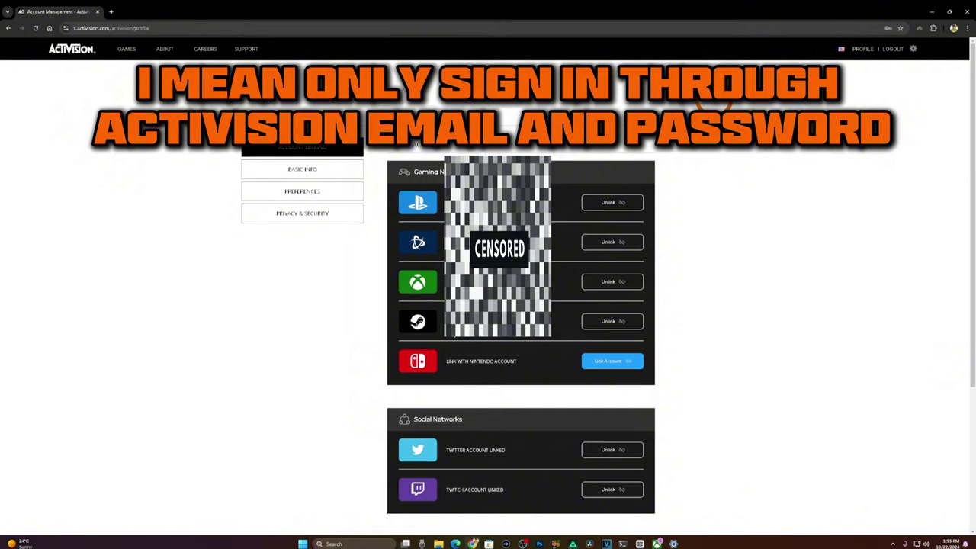
pyautogui.click(309, 174)
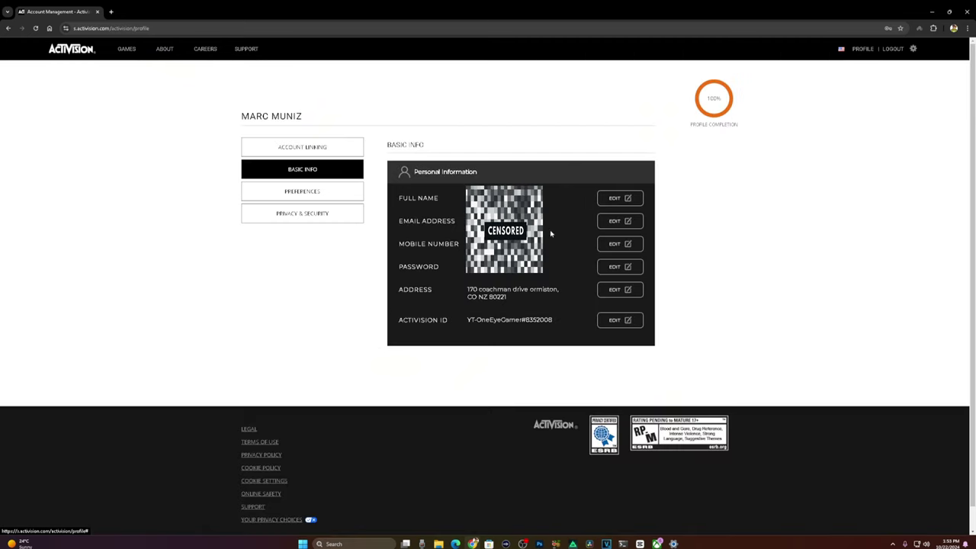
pyautogui.click(619, 289)
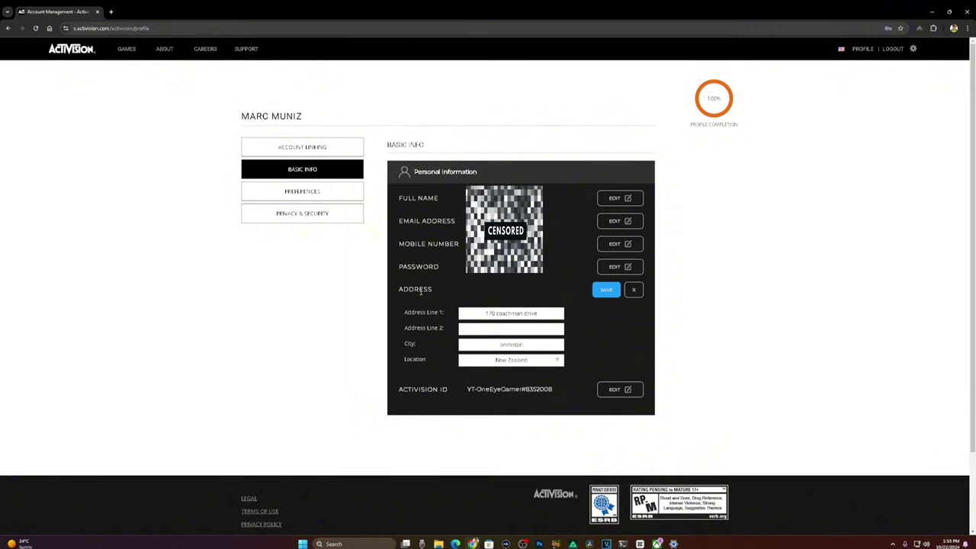
pyautogui.click(966, 10)
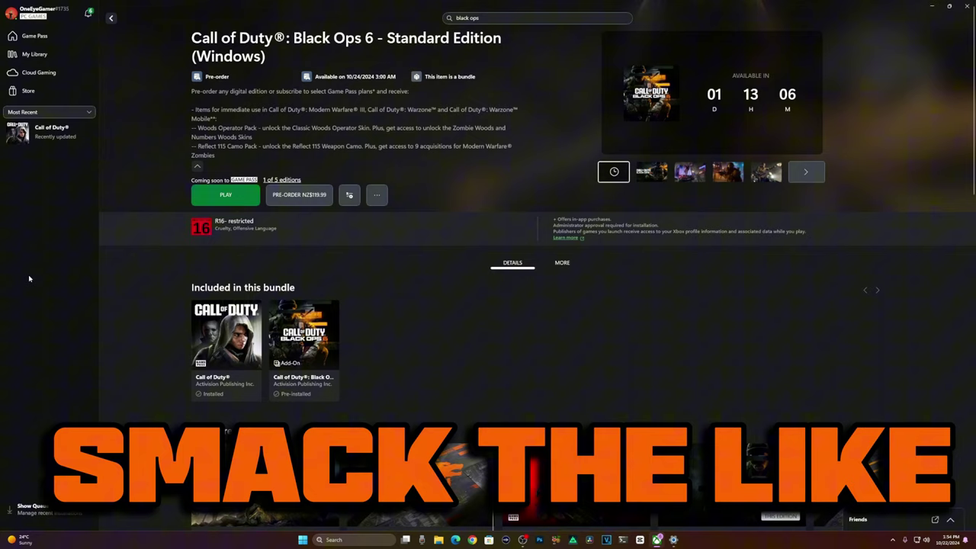
# View the Xbox app's installation queue and Game Pass page, and open the account options
pyautogui.click(34, 508)
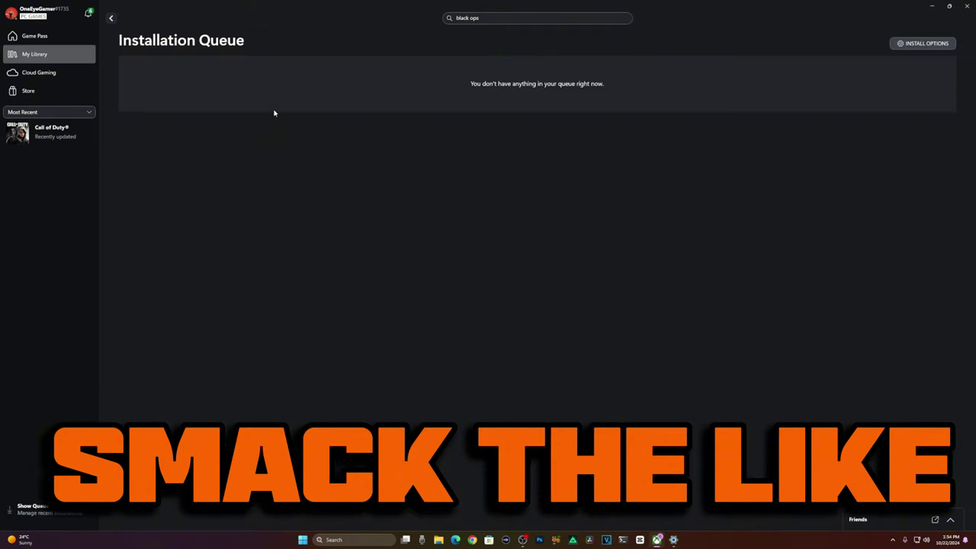
pyautogui.click(33, 36)
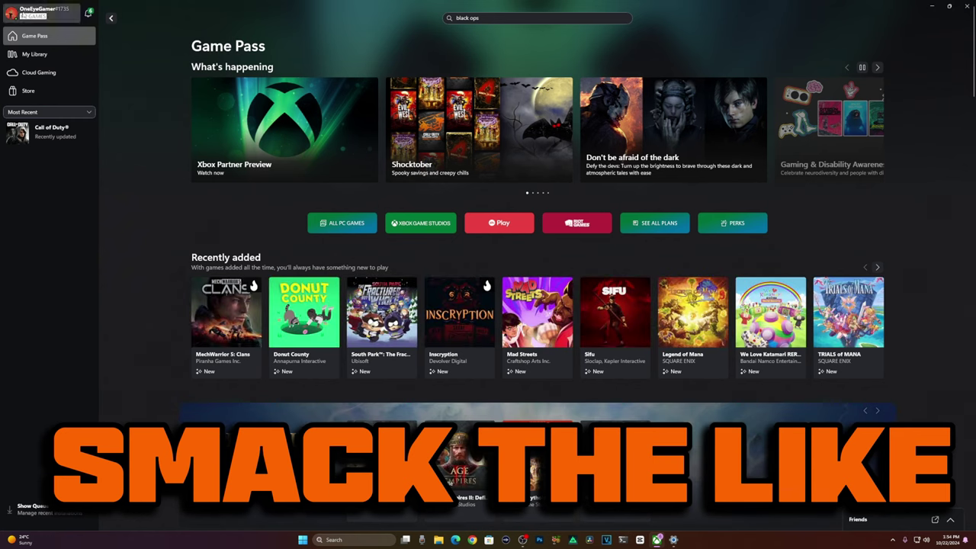
pyautogui.click(42, 14)
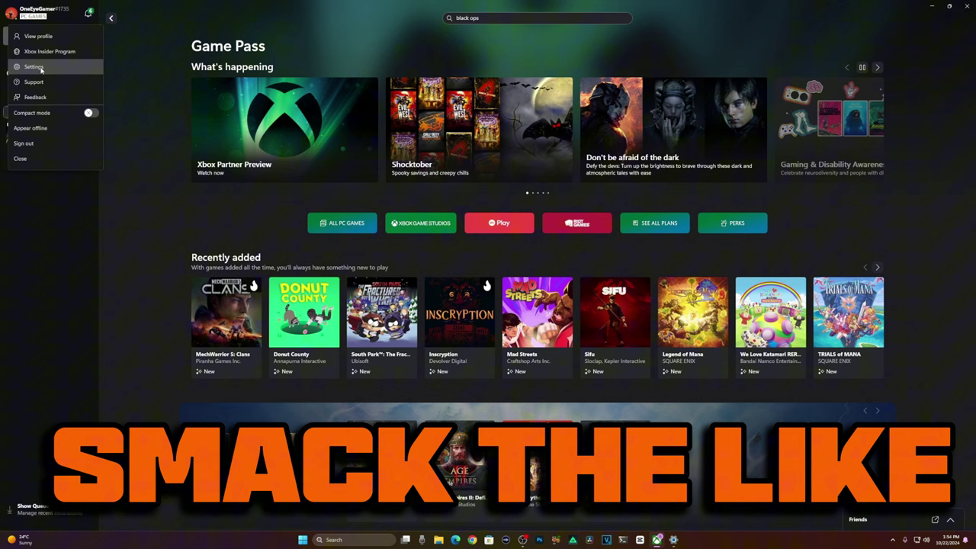